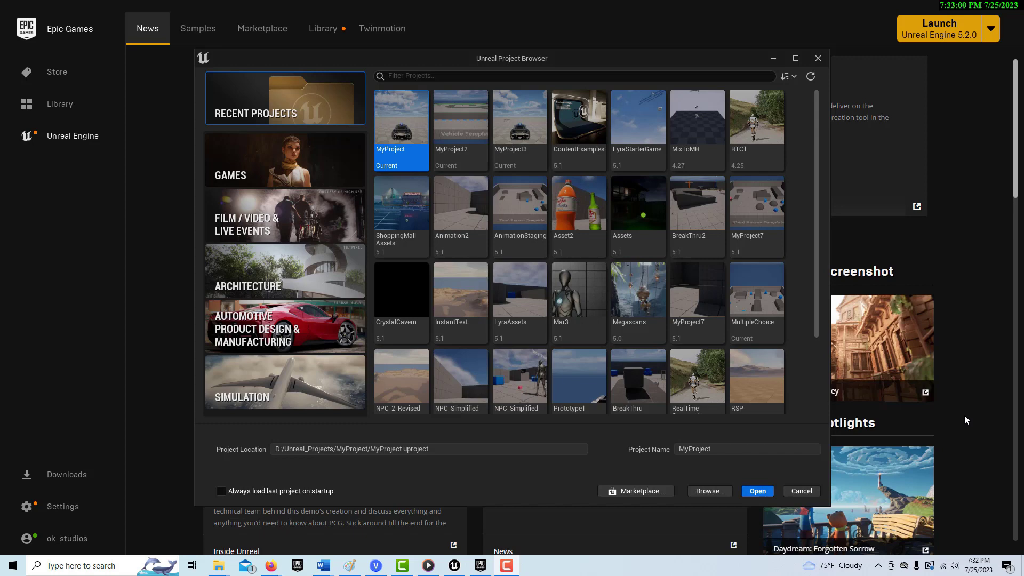
Show the Simulation templates so Simulation Blank is chosen for the new project MyProject4
click(299, 385)
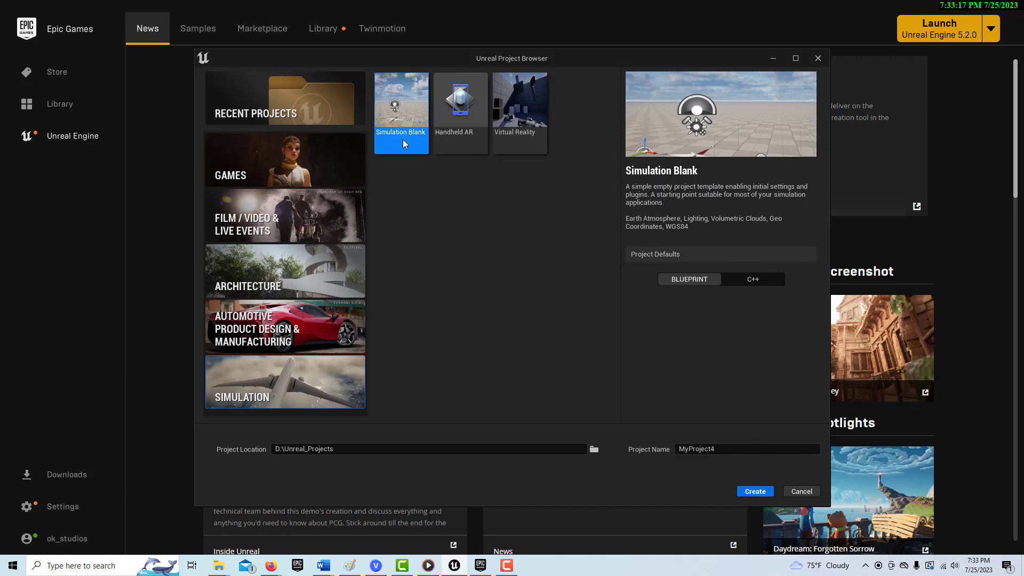
Create MyProject4 from Simulation Blank, then open the Take Recorder panel and close it again
click(756, 491)
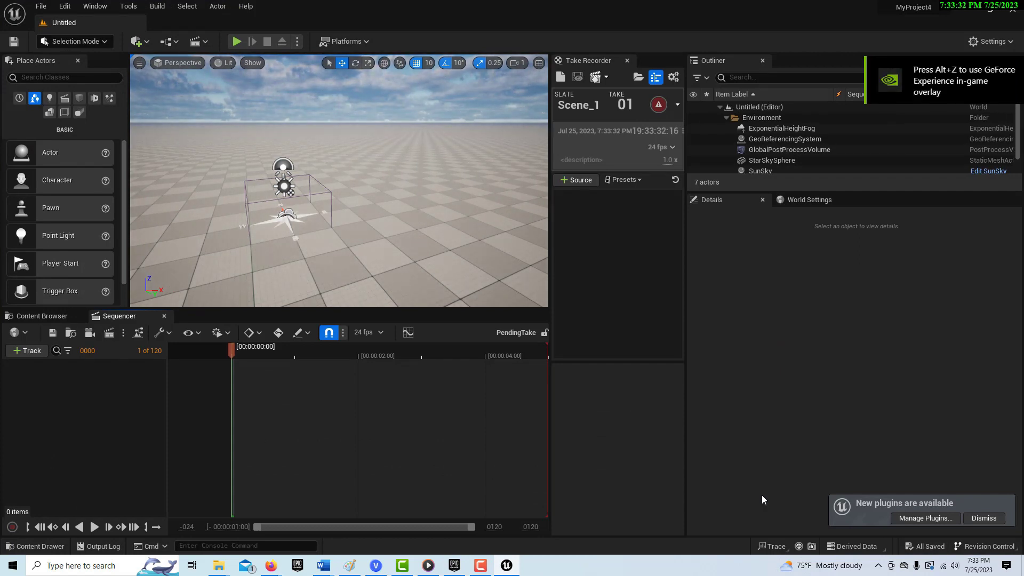
click(96, 11)
mouse_move(115, 38)
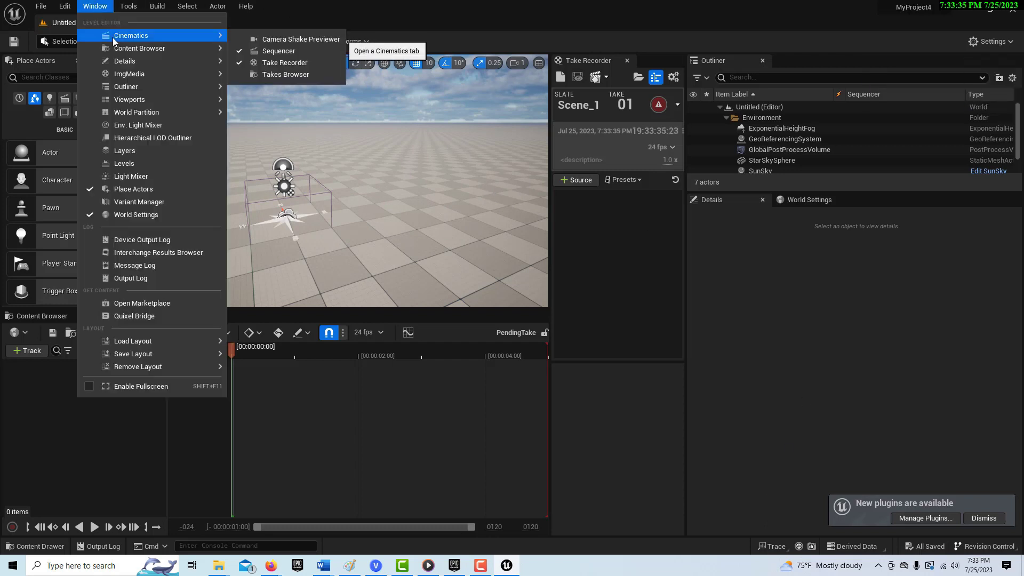
click(267, 63)
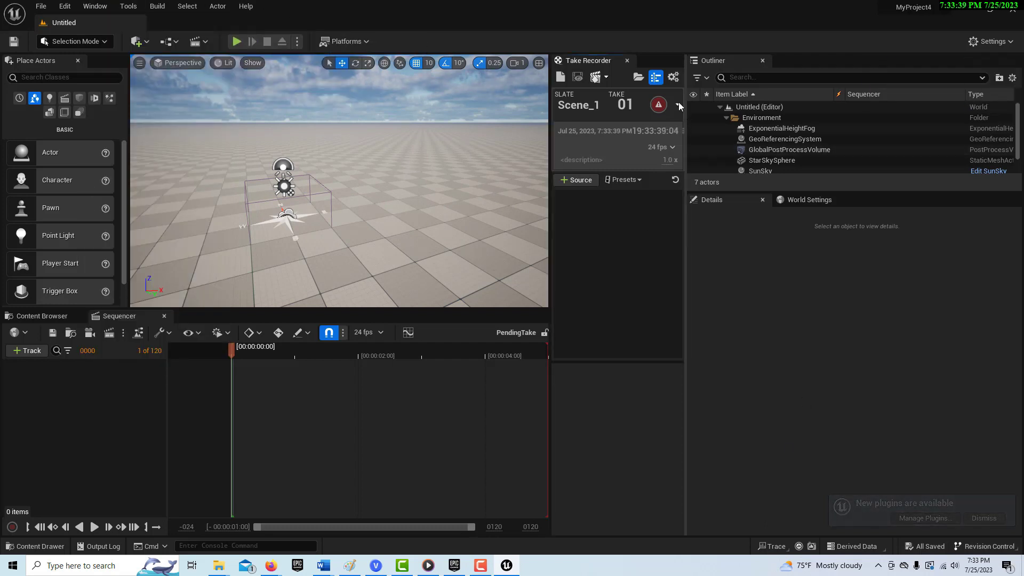
click(627, 60)
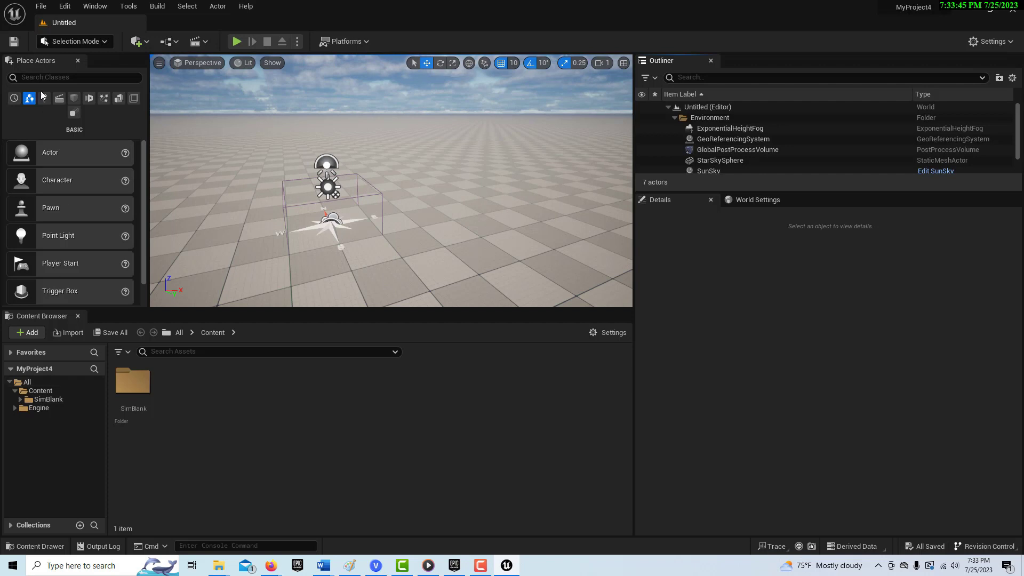
Add the Vehicle template pack to MyProject4 via Add Feature or Content Pack
click(33, 335)
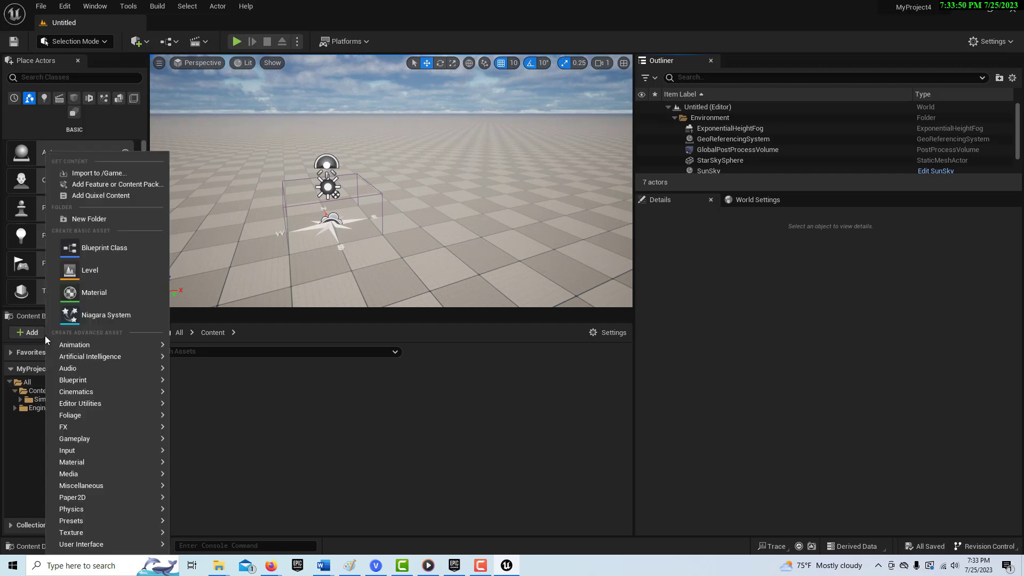
click(91, 184)
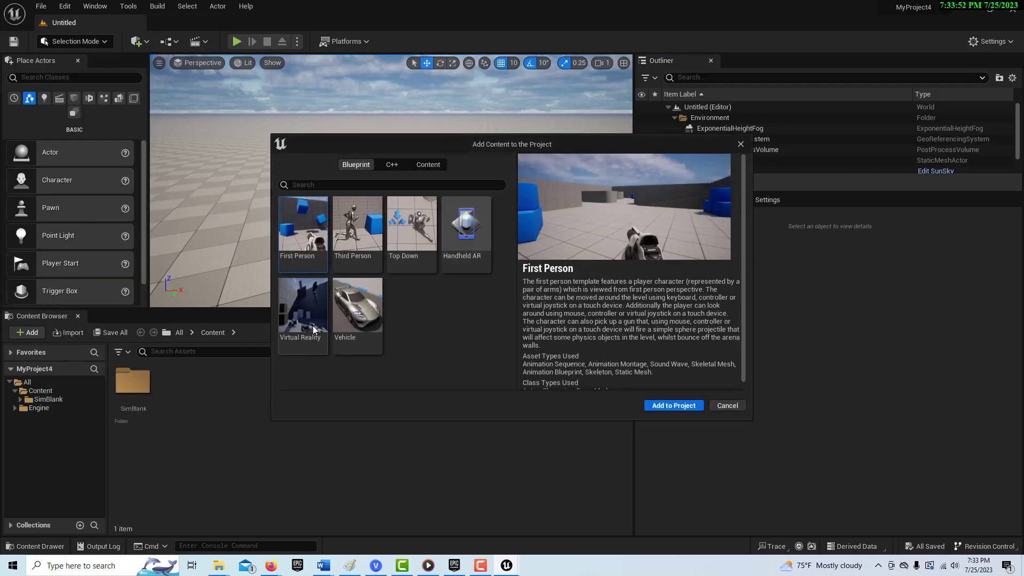
click(356, 323)
click(686, 407)
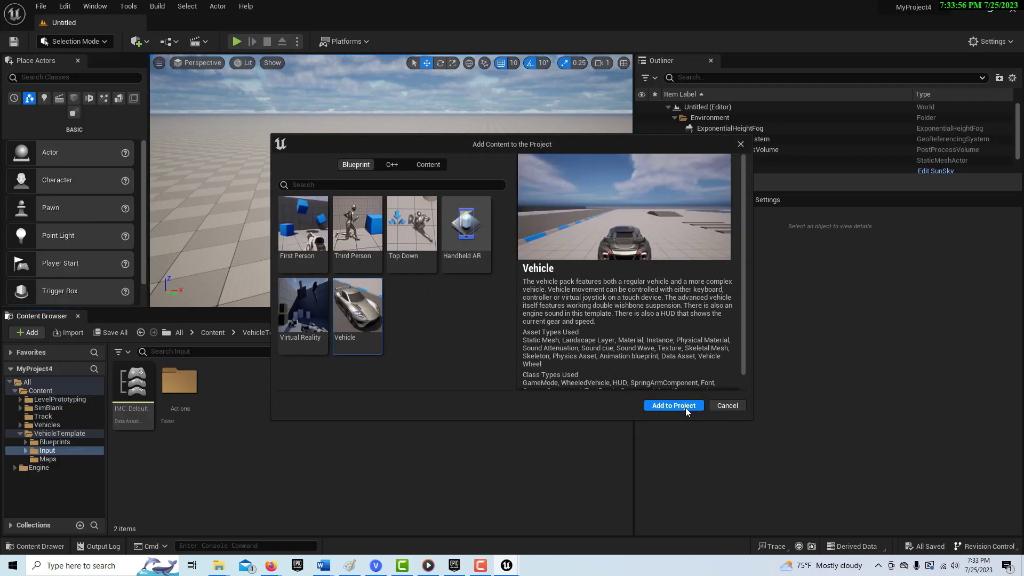
click(740, 144)
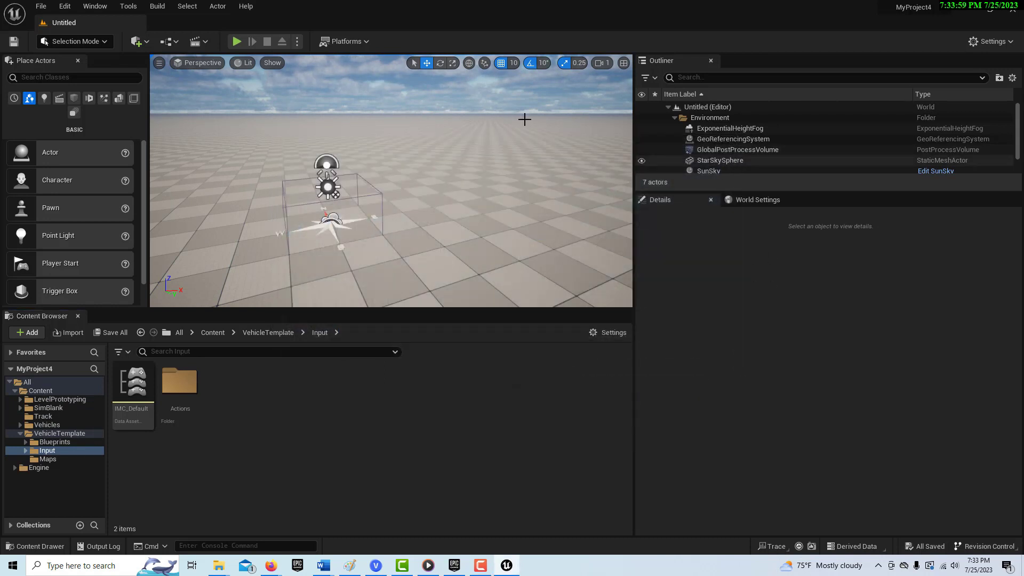
click(65, 6)
Enable the experimental ChaosVehiclesPlugin after searching 'chaos', restart the editor, and minimize Plugins
click(133, 173)
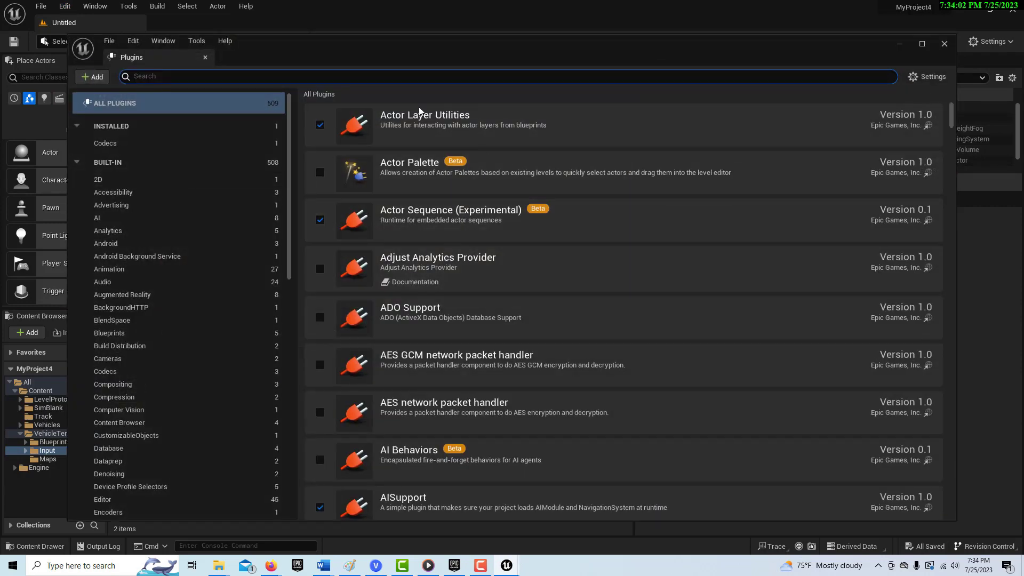
text(chaos)
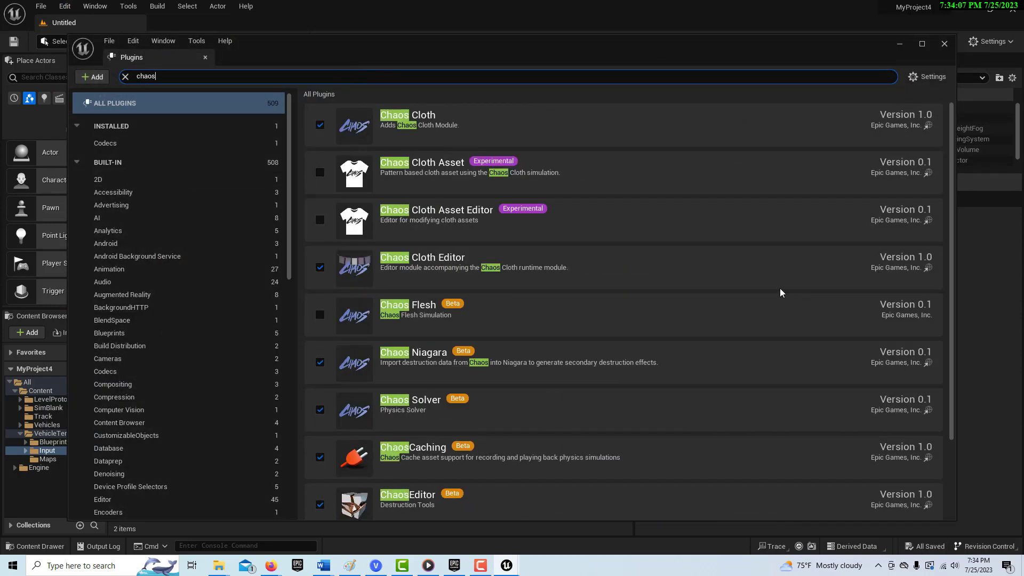
scroll(693, 330, down, 2)
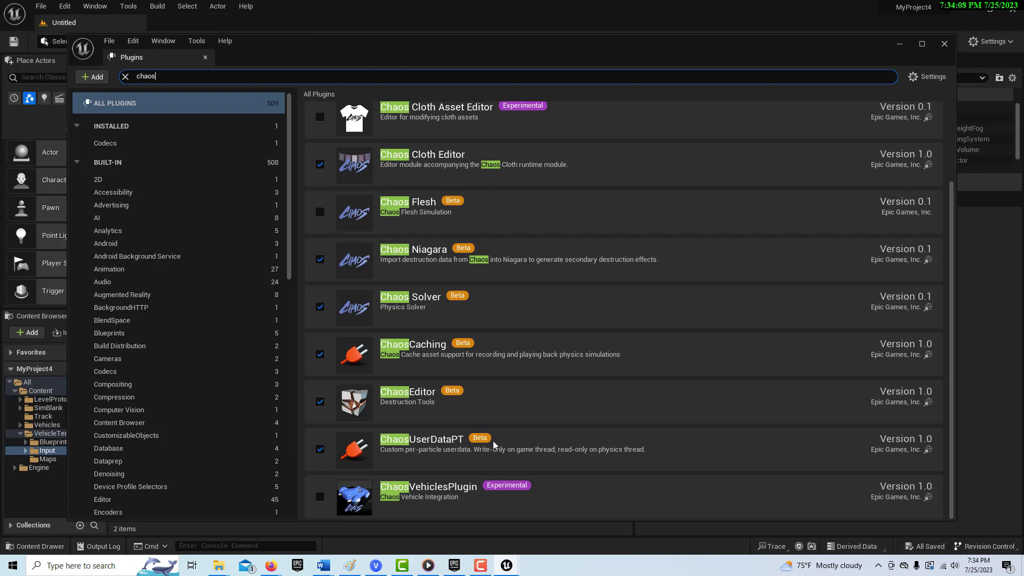
click(320, 497)
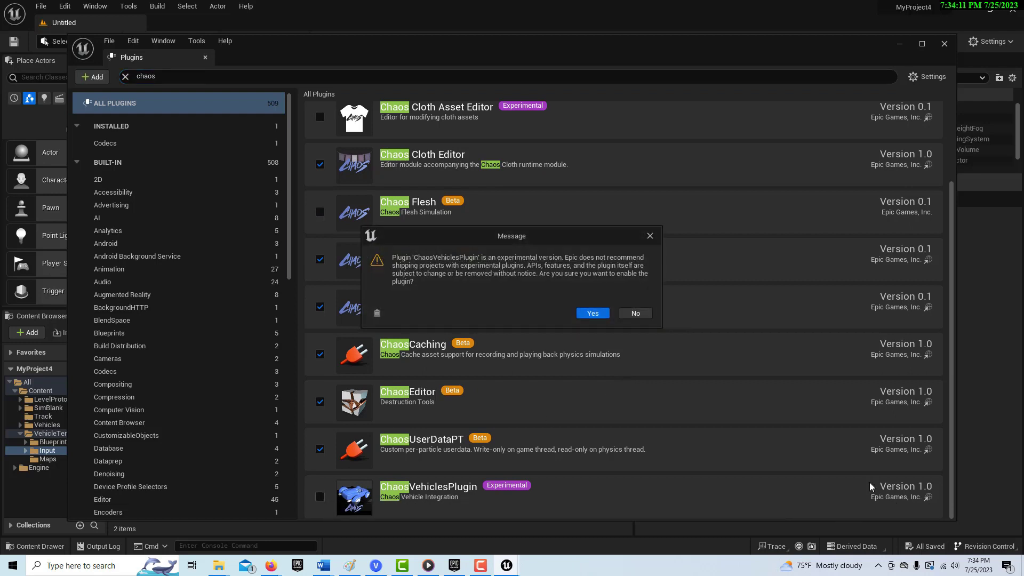
click(593, 313)
click(916, 496)
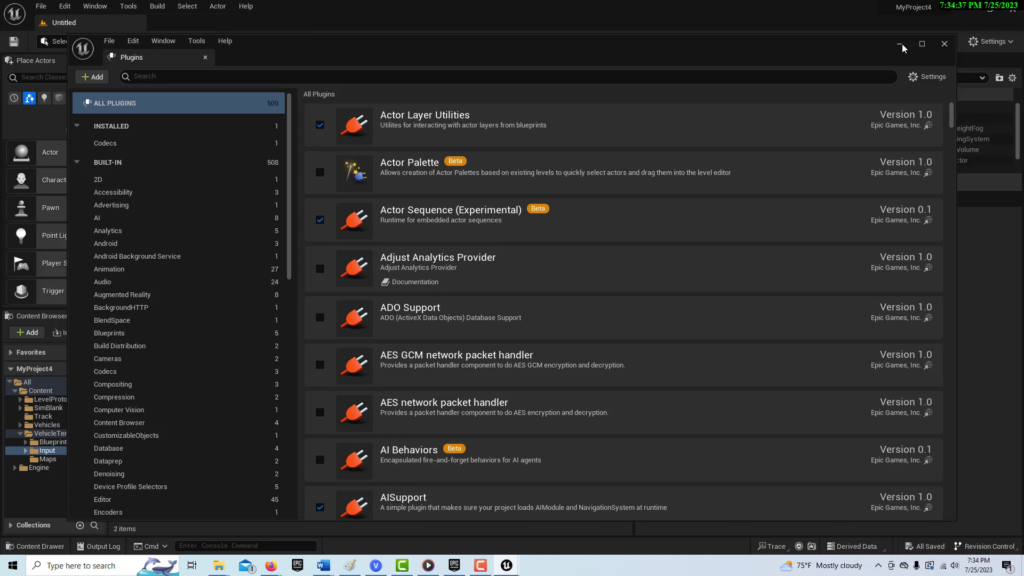
click(901, 47)
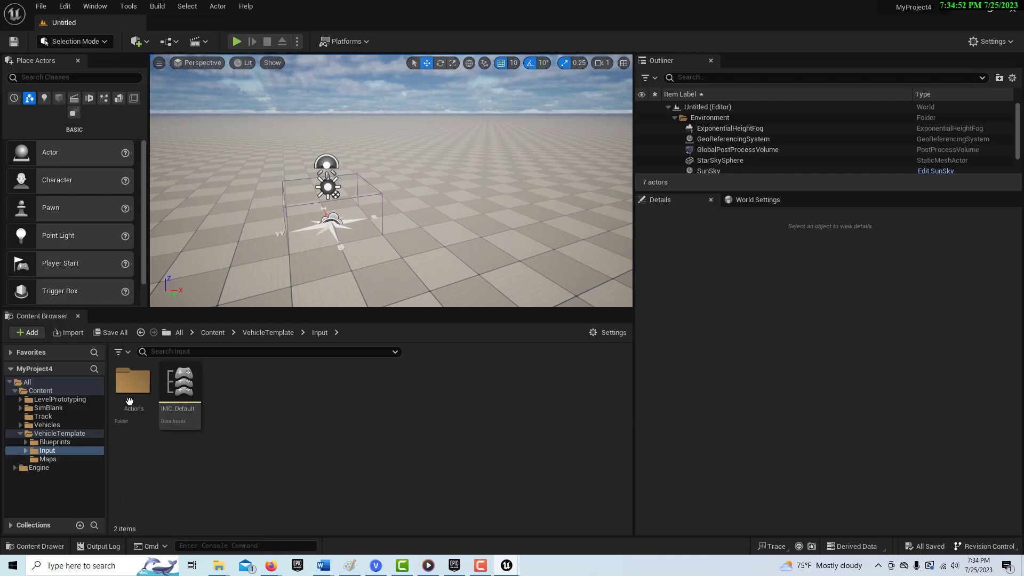
Set World Settings' GameMode Override to VehicleAdvGameMode and start Play-in-Editor
click(754, 200)
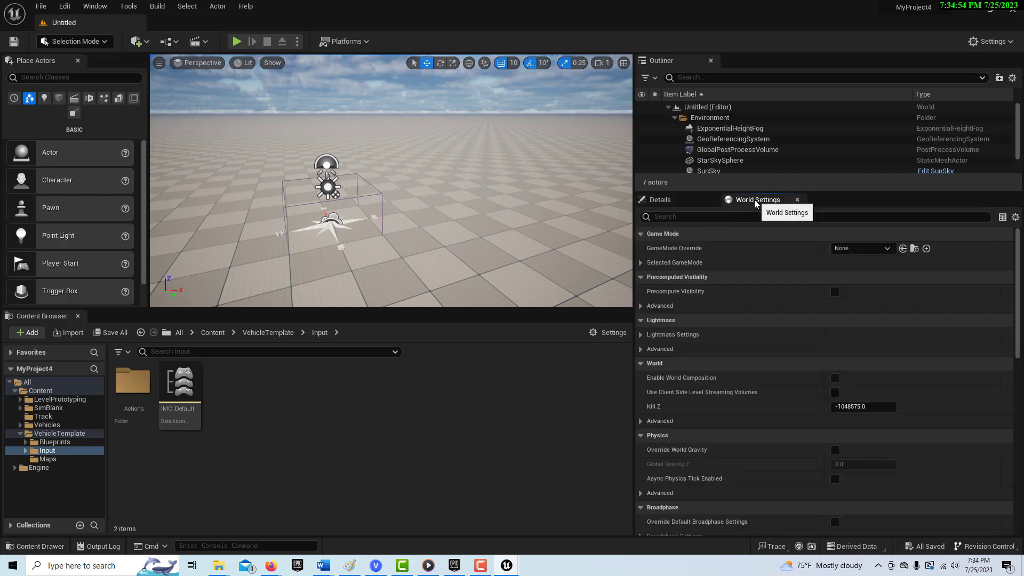
click(887, 248)
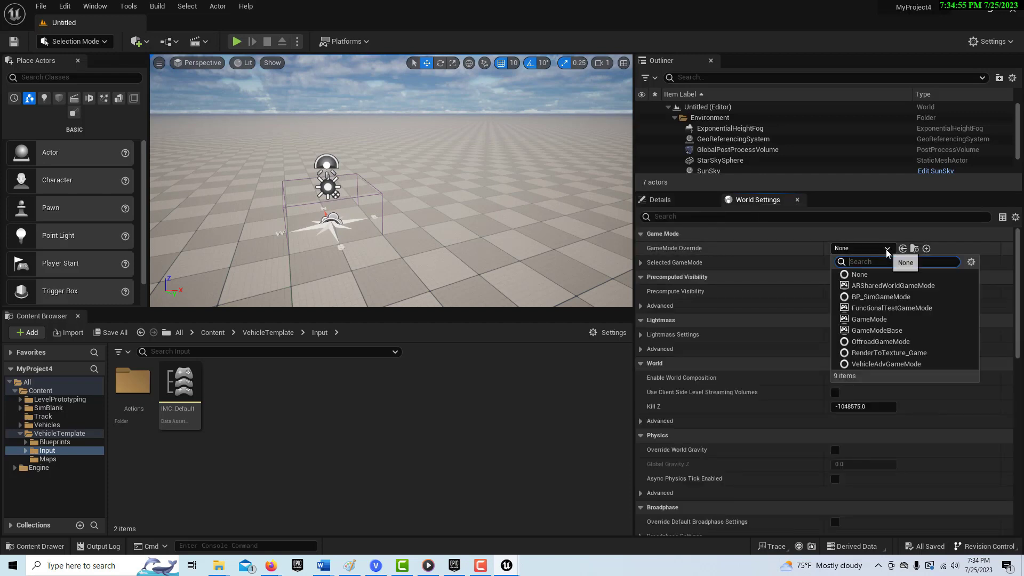
click(887, 364)
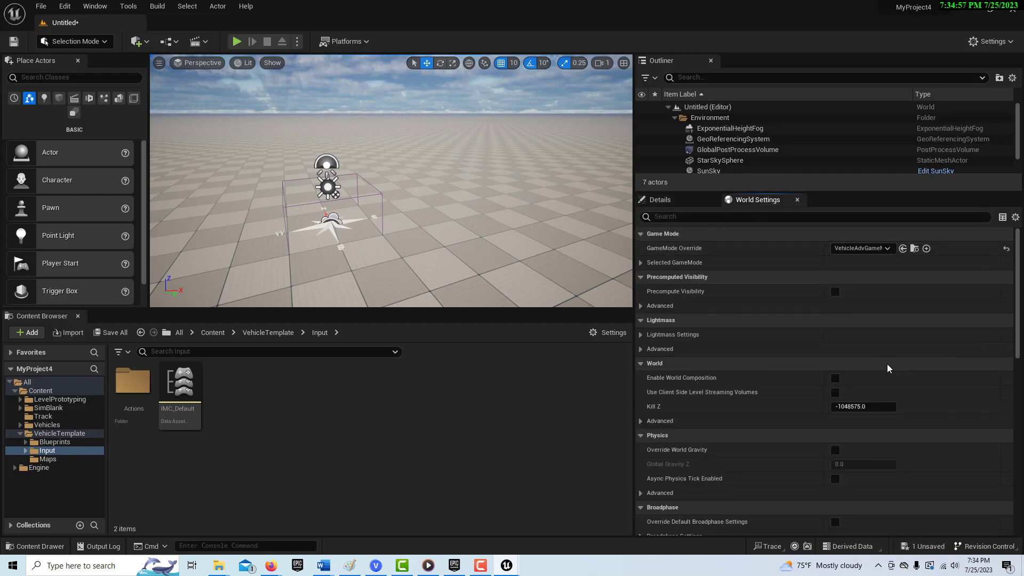
click(237, 42)
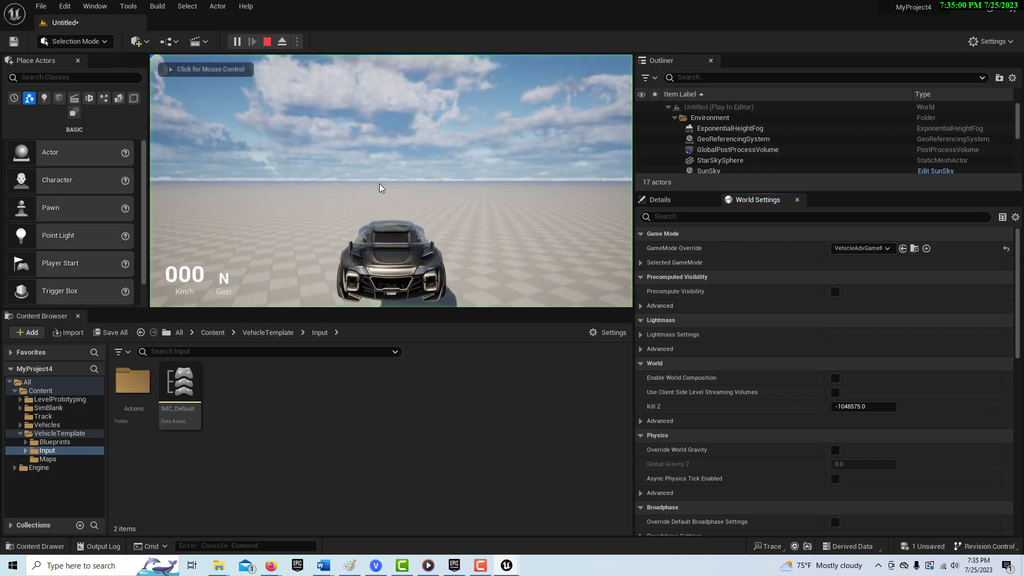
Accelerate the car to about 210 km/h with W, brake to a stop with S, and exit with Esc
key(w)
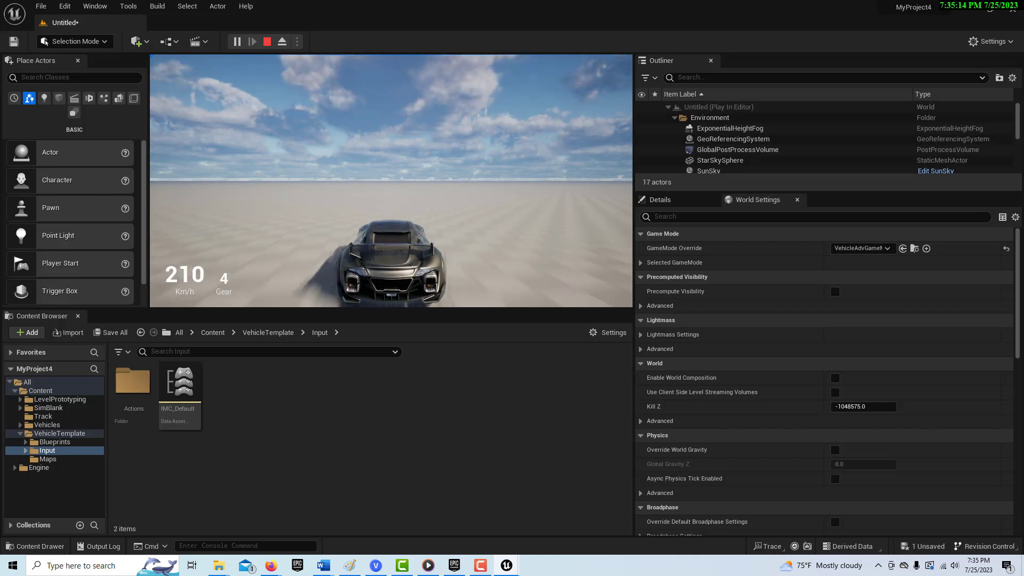
key(s)
key(a)
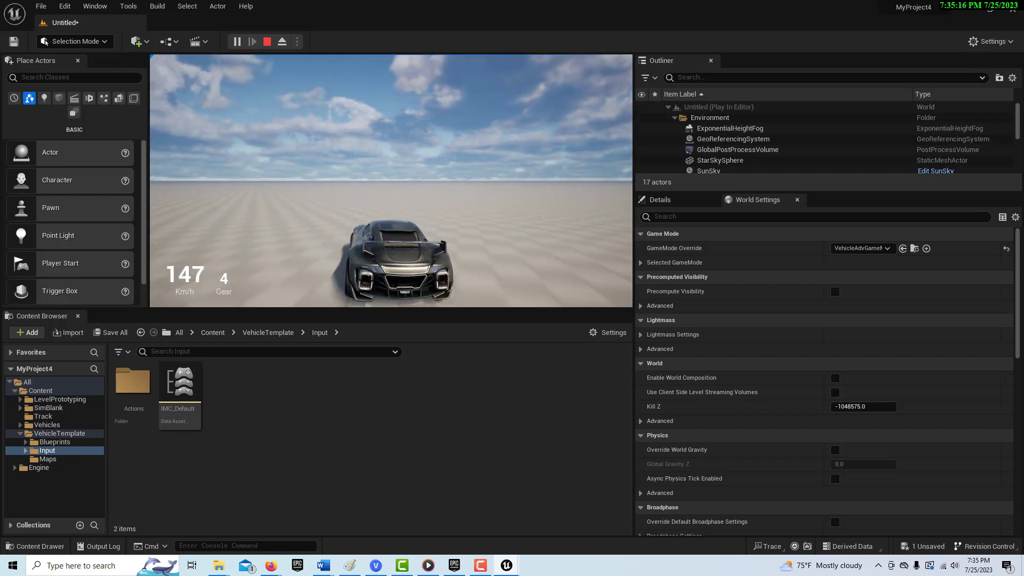
key(s)
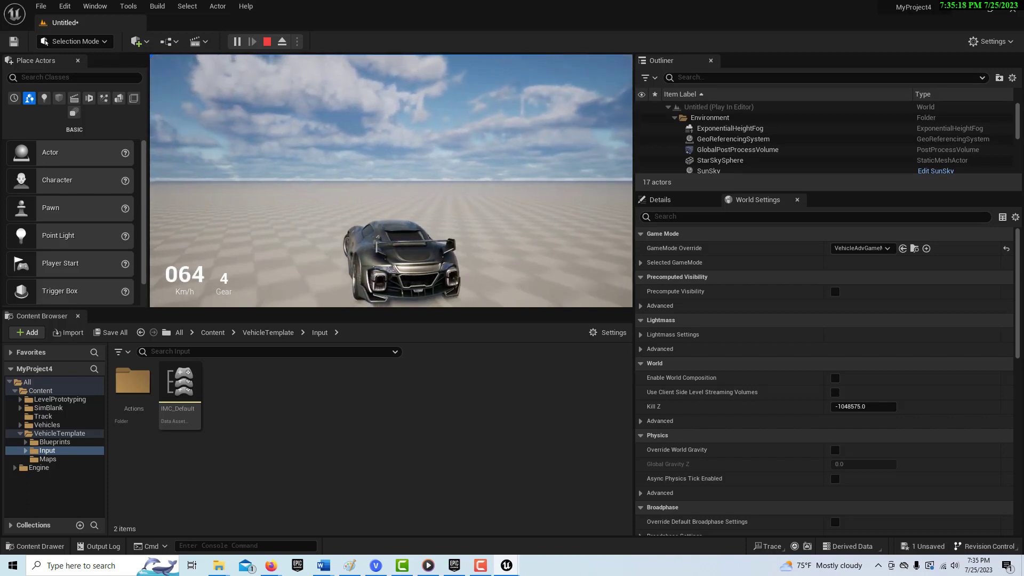
key(s)
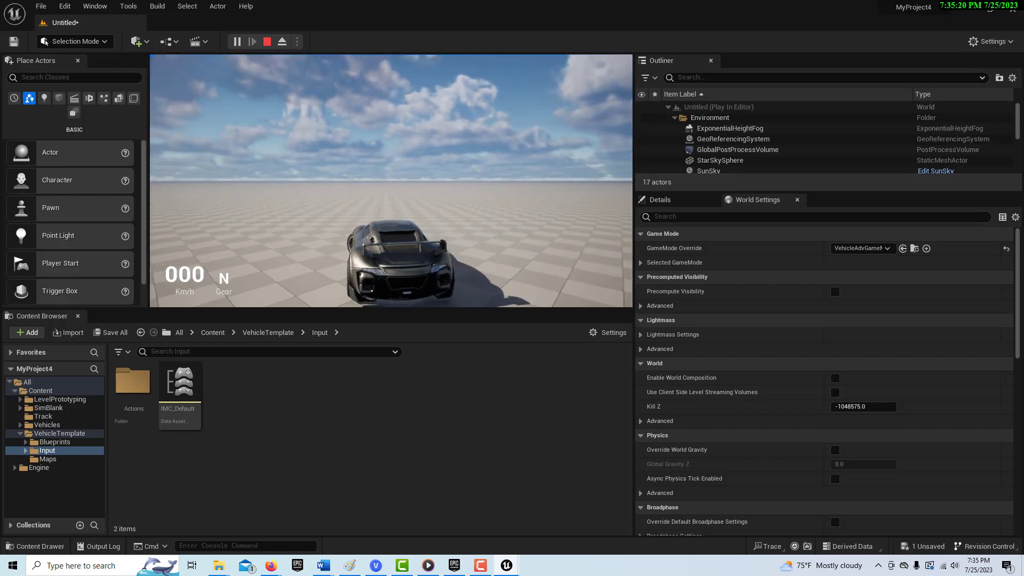
key(Escape)
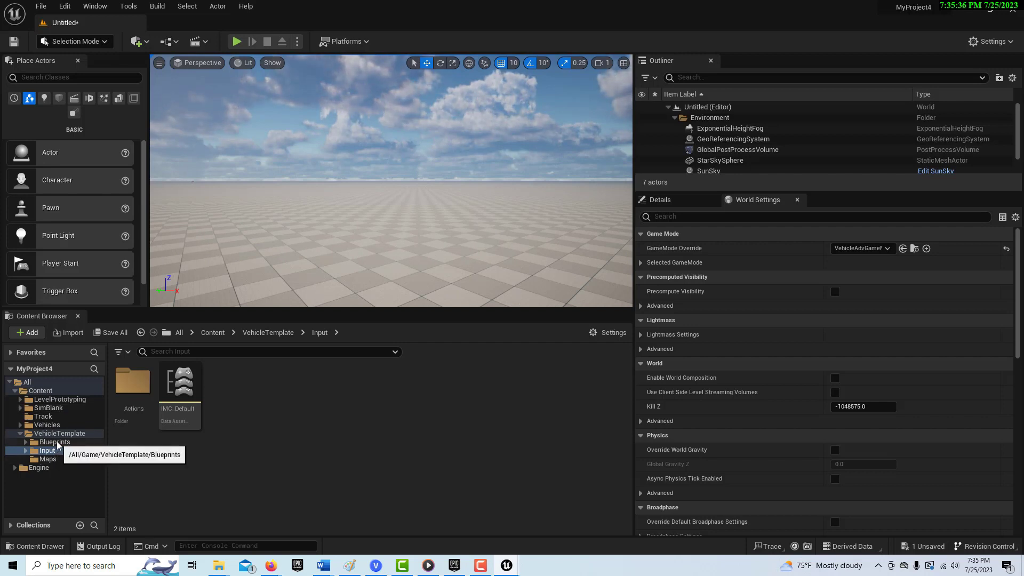
click(100, 7)
Open the Take Recorder, add Player as a recording source, and start playing the level
mouse_move(134, 35)
click(270, 39)
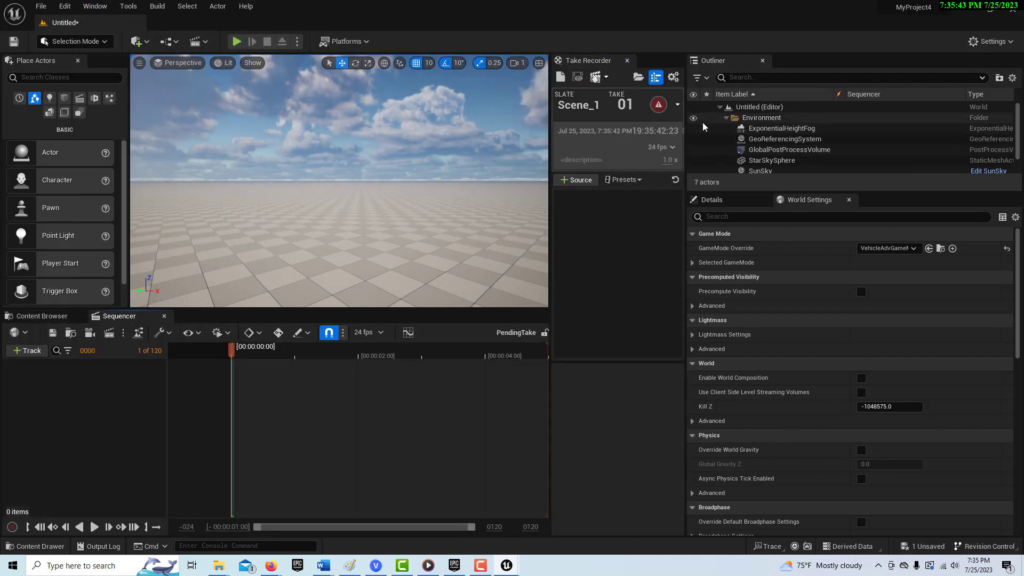
click(577, 180)
click(589, 311)
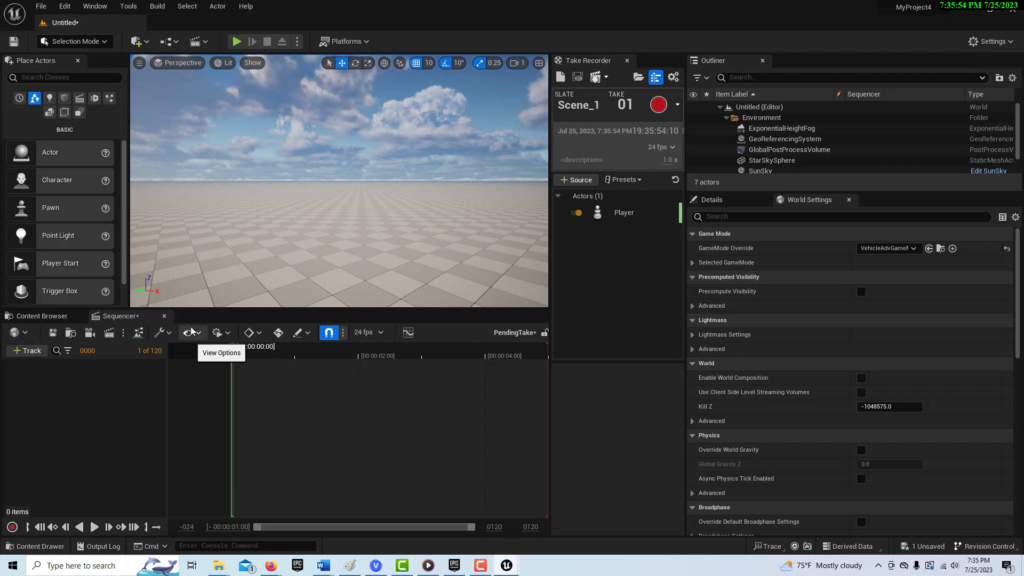
click(237, 41)
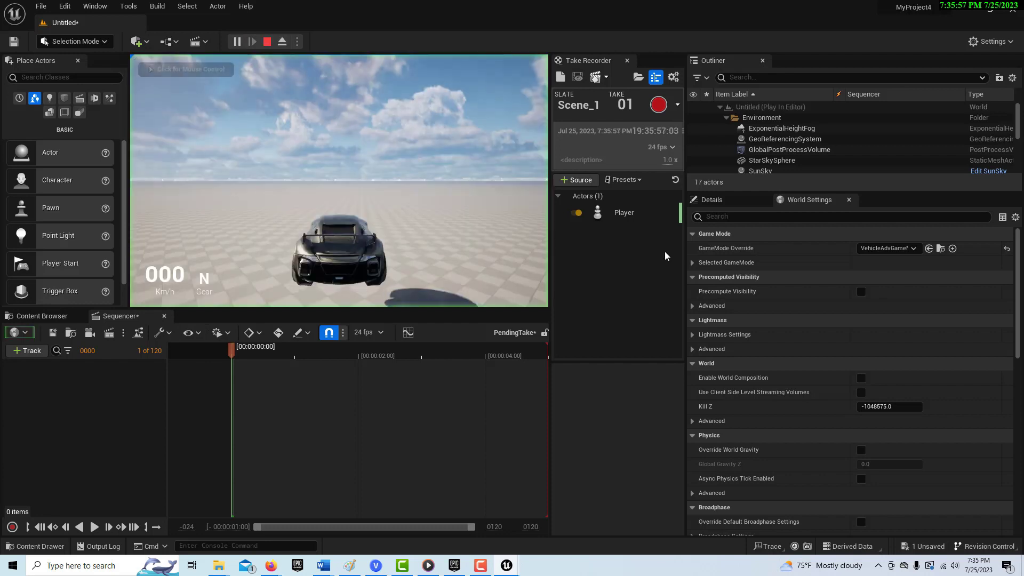
Record Scene_1 take 01 while driving the car forward and right for about 23 seconds, then press Esc
click(657, 104)
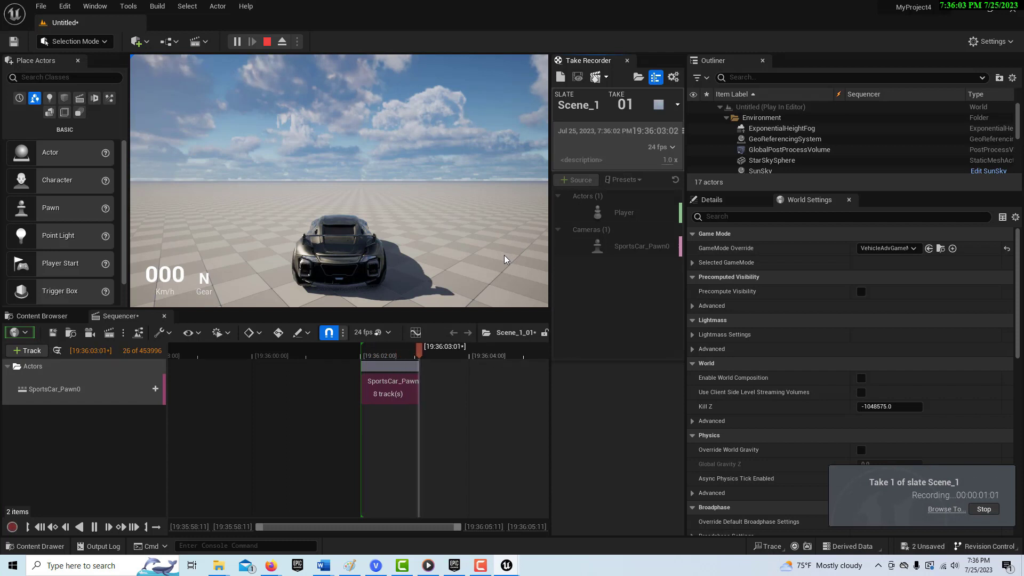
click(510, 258)
key(w)
key(d)
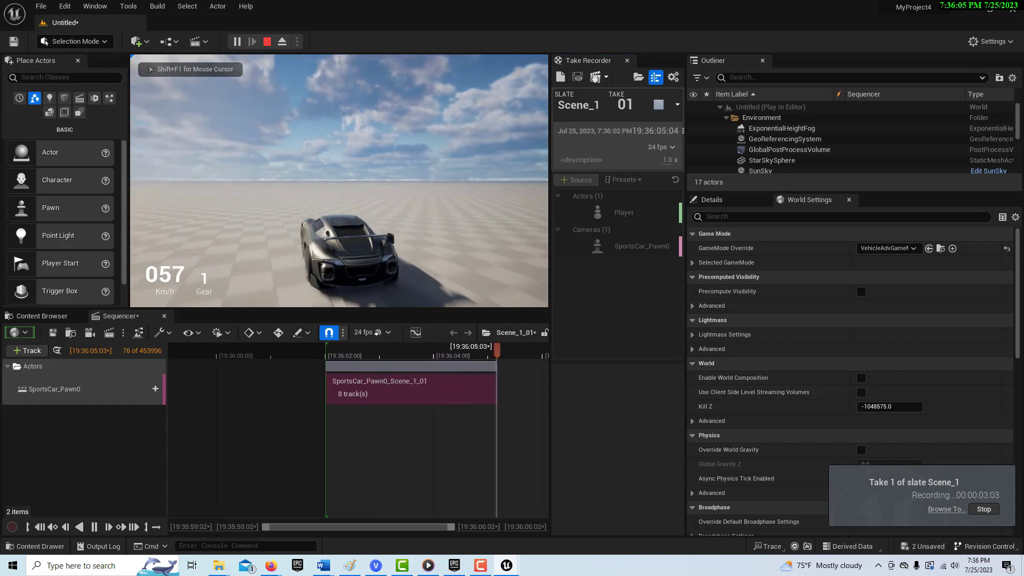
key(w)
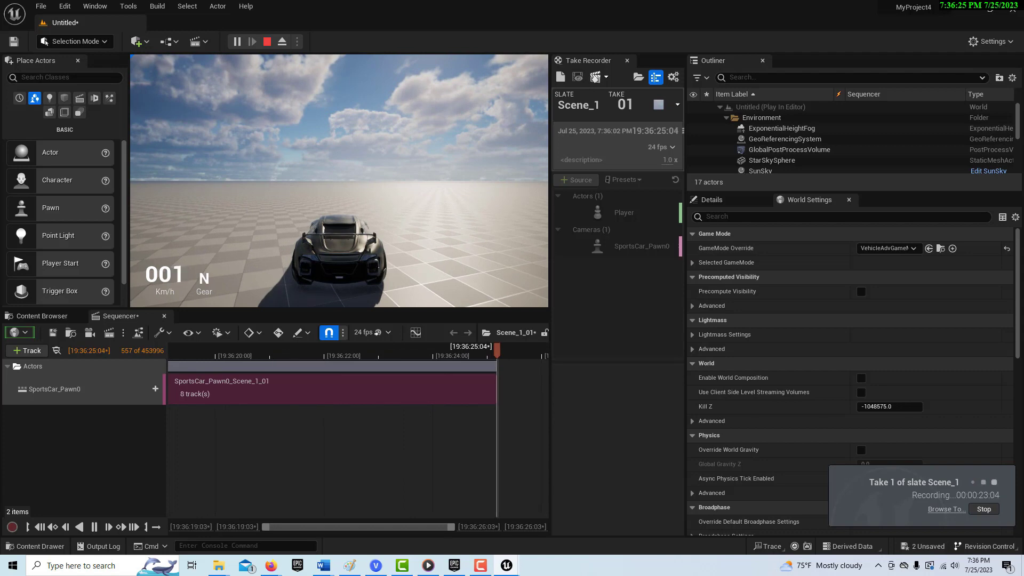
key(Escape)
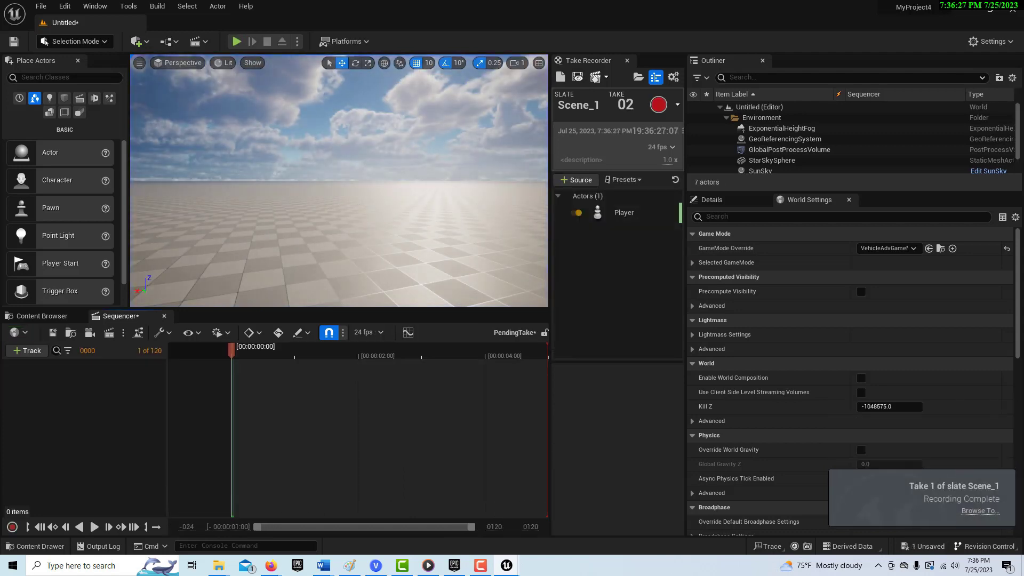
Open the Scene_1_01 take from Cinematics > Takes > 2023-07-25 in the Content Browser
click(58, 319)
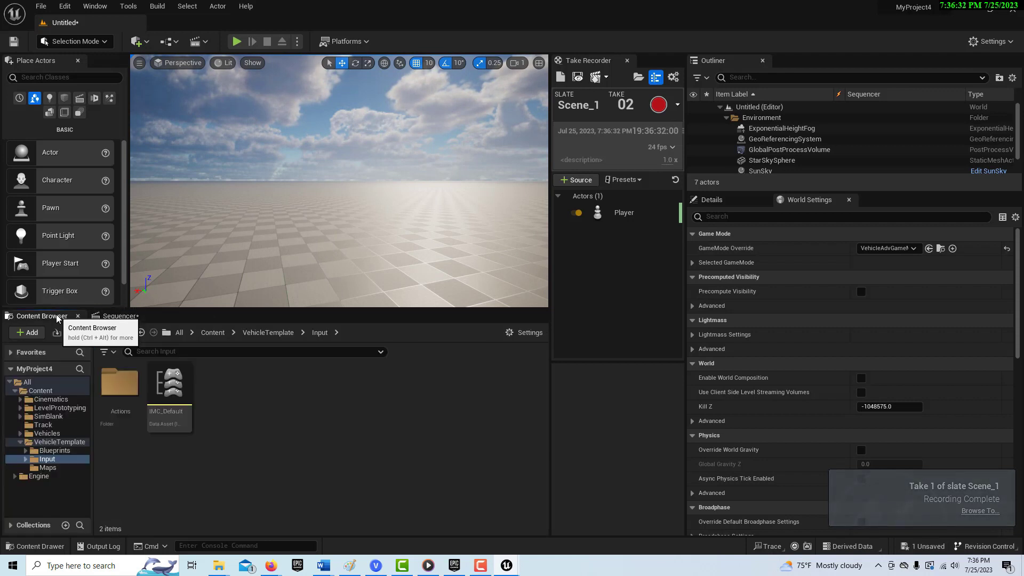
click(50, 399)
click(110, 386)
double_click(111, 386)
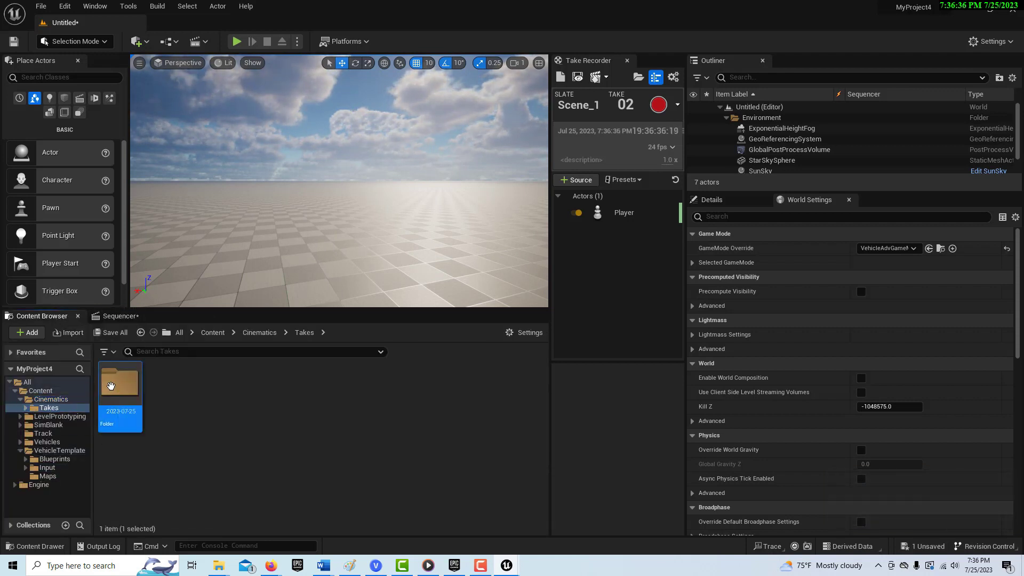
double_click(113, 387)
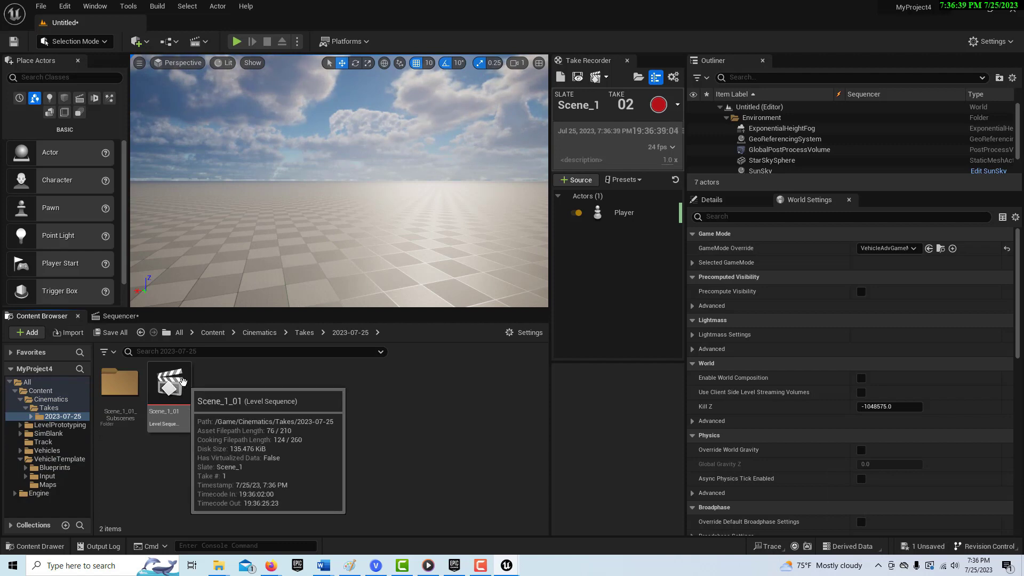
double_click(171, 384)
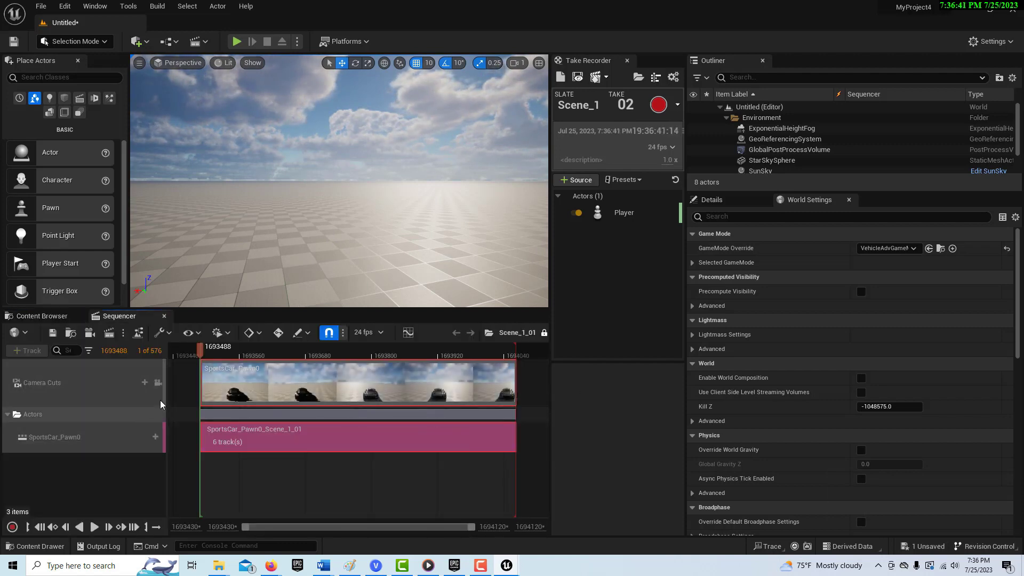
Lock the view to Camera Cuts and play back the recorded drive, stopping at frame 518
click(158, 383)
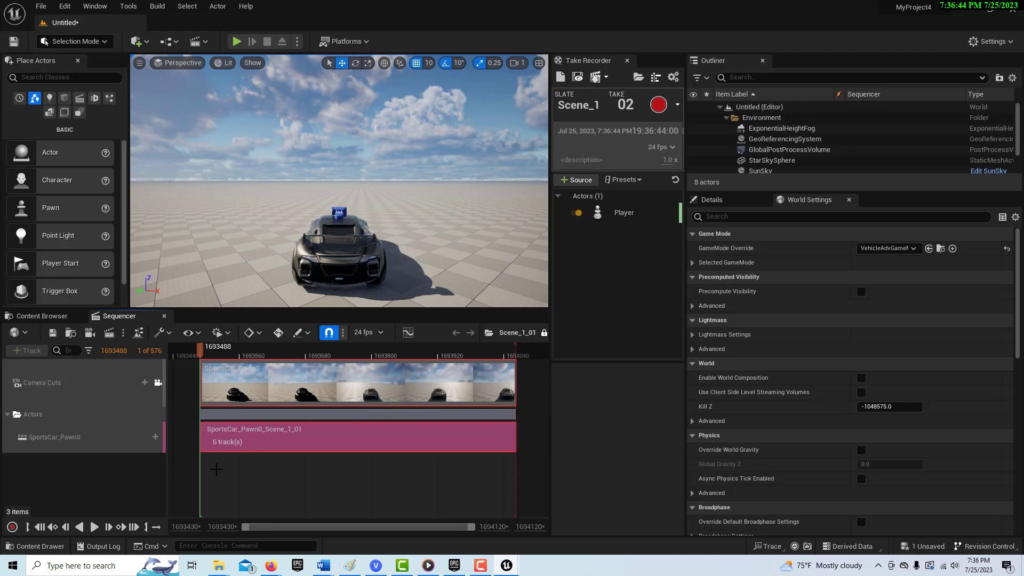
click(95, 527)
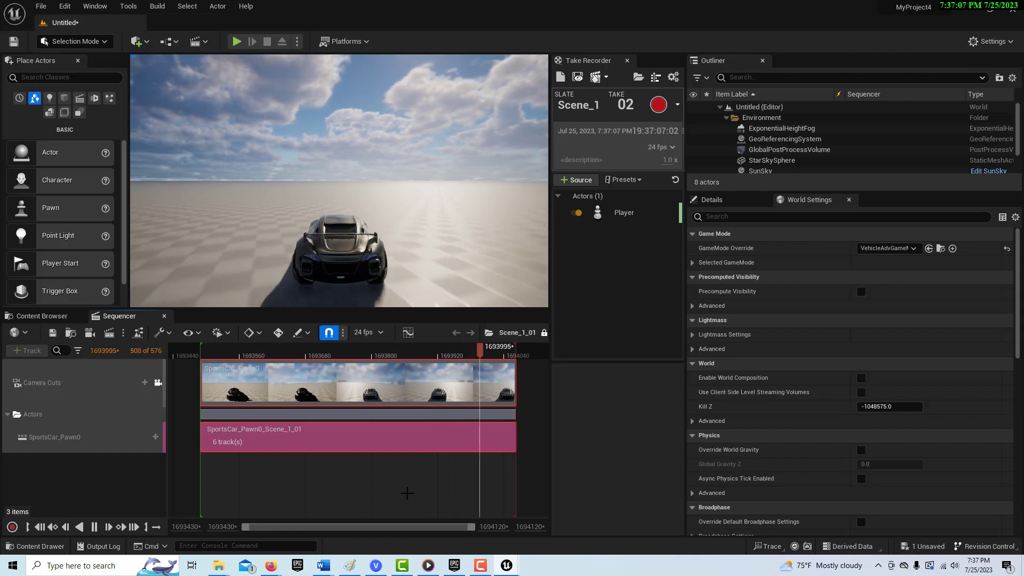
key(space)
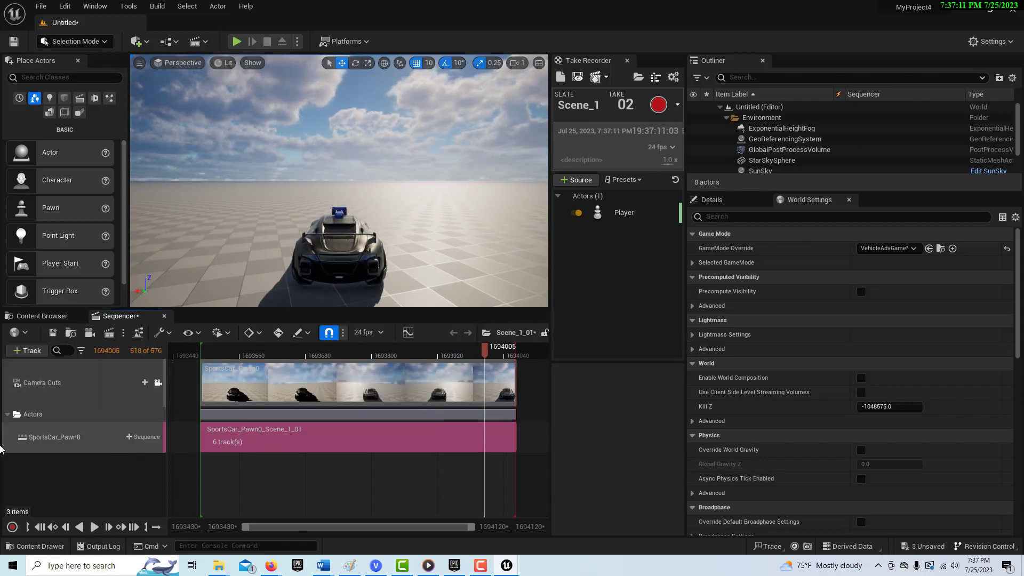
double_click(336, 444)
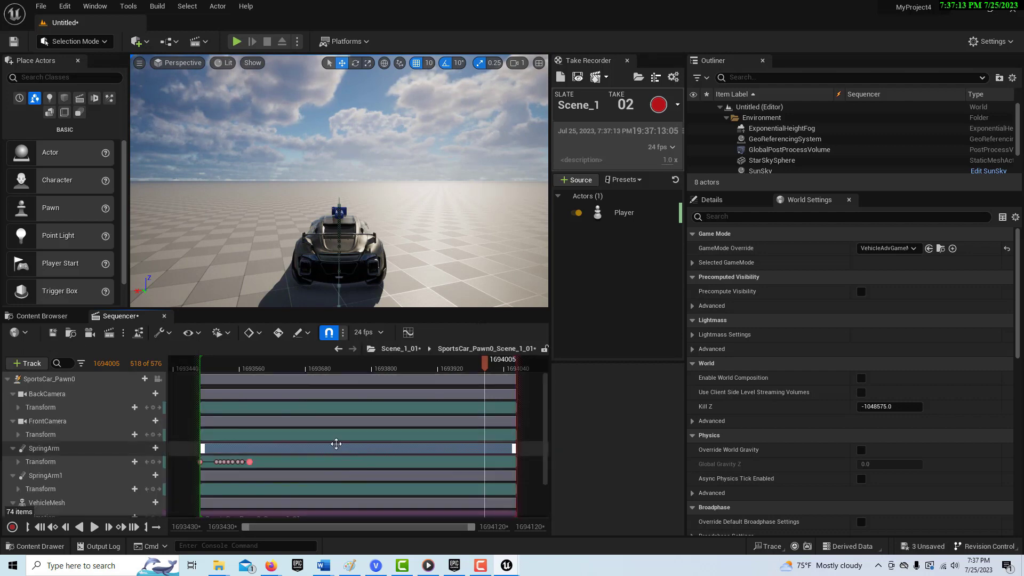
scroll(335, 437, down, 3)
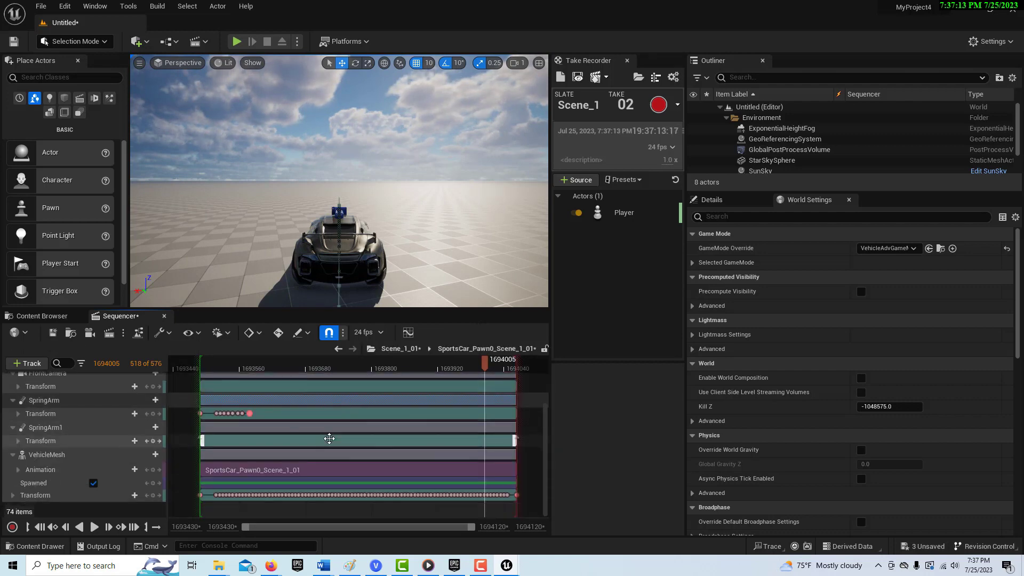
click(399, 350)
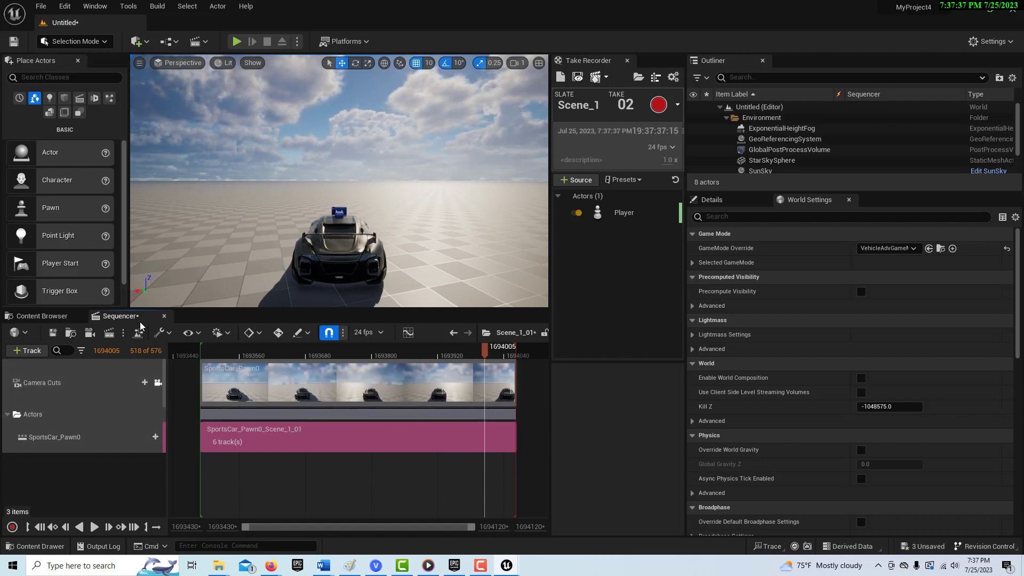
Capture Scene_1_01 as a 1280 x 720 AVI movie without saving assets, then close Render Movie Settings
click(111, 333)
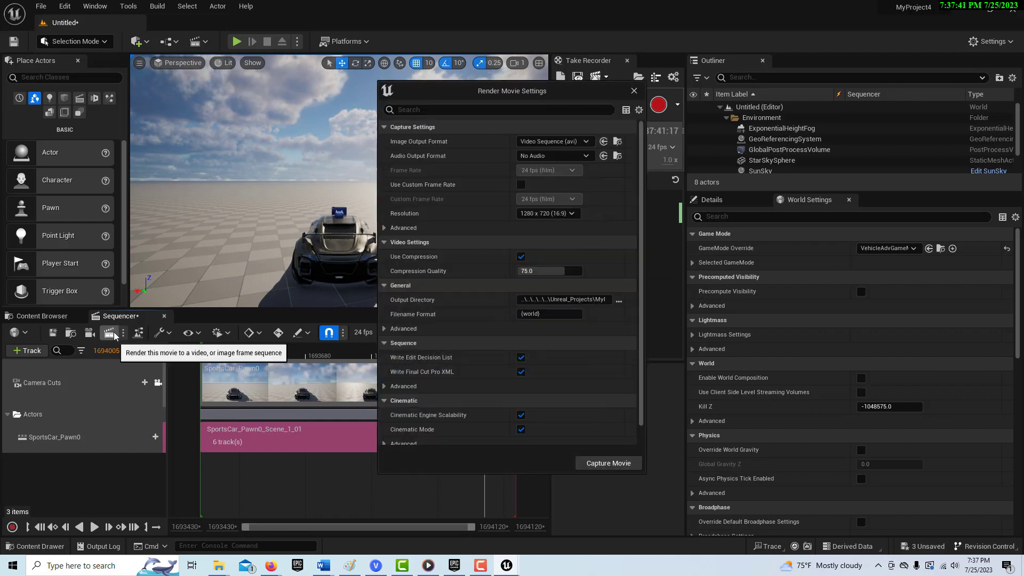
click(614, 466)
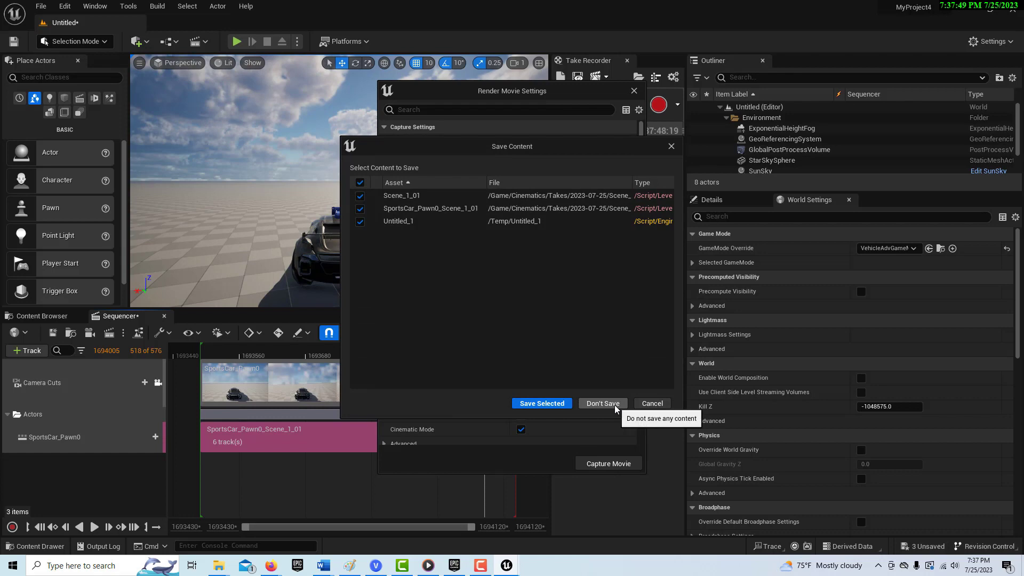
click(602, 404)
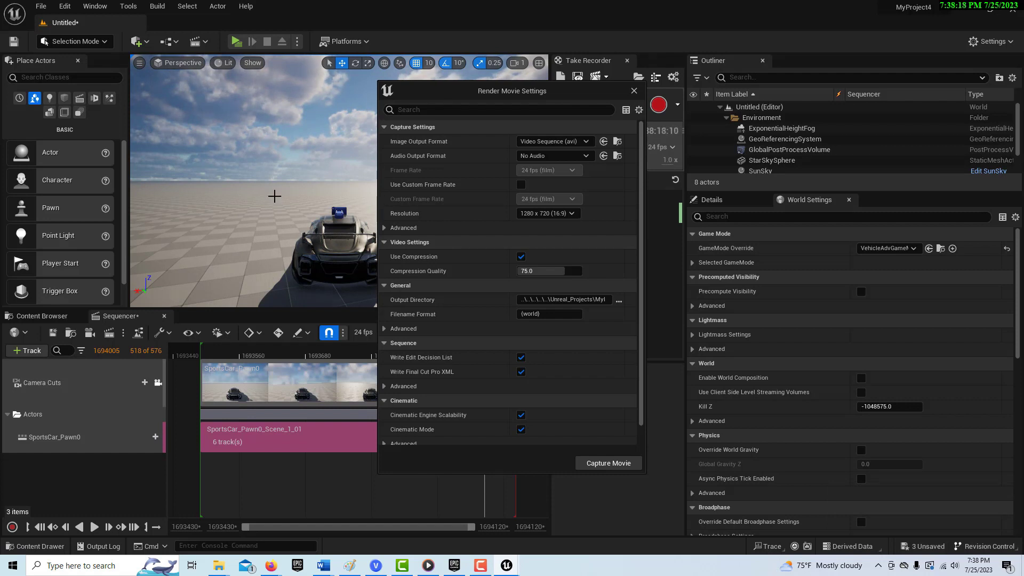
click(634, 92)
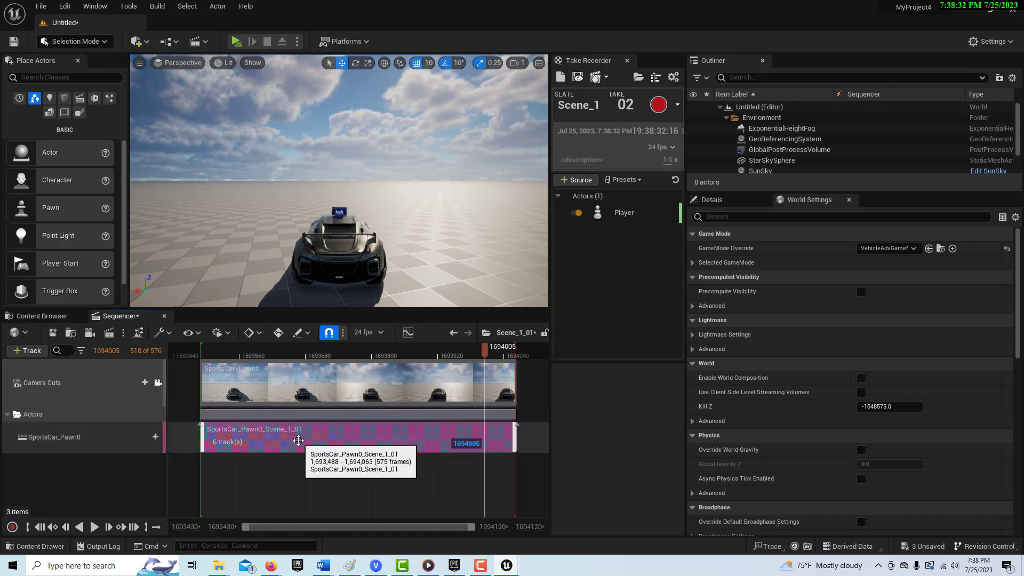
Confirm Simulate Physics is off on the car subsequence's VehicleMesh, then return to Scene_1_01
double_click(299, 441)
scroll(64, 463, down, 2)
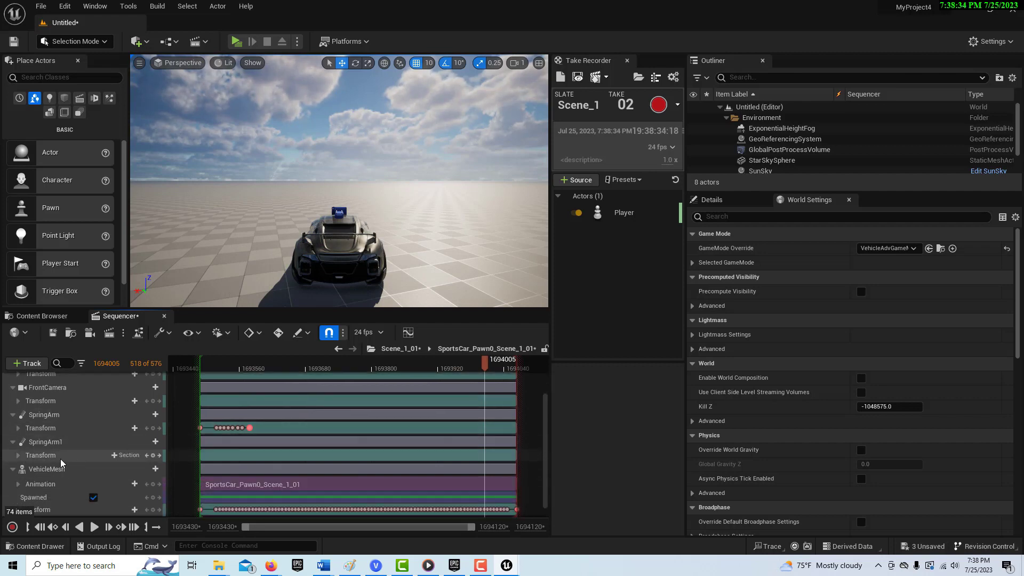
click(47, 469)
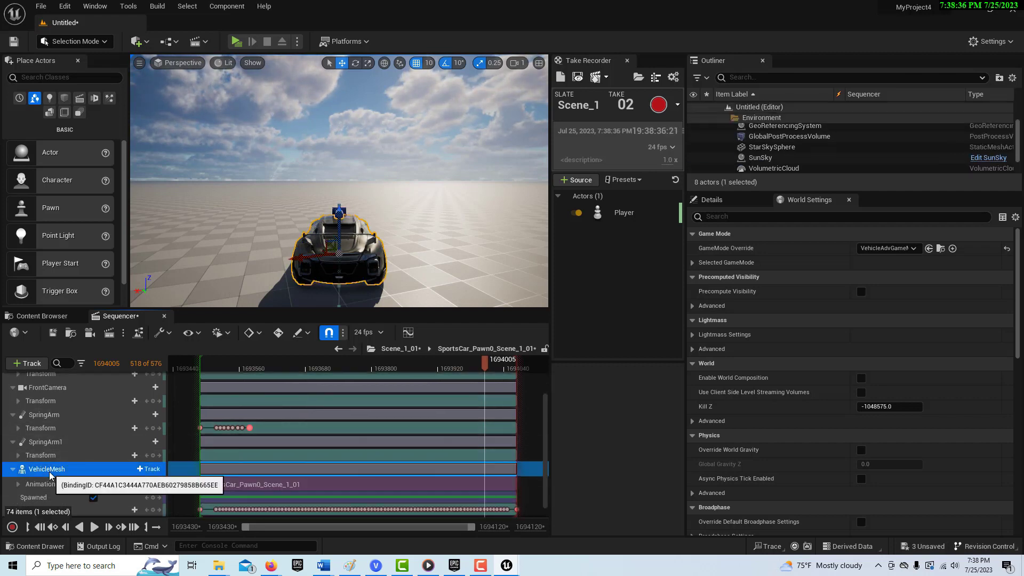
click(738, 200)
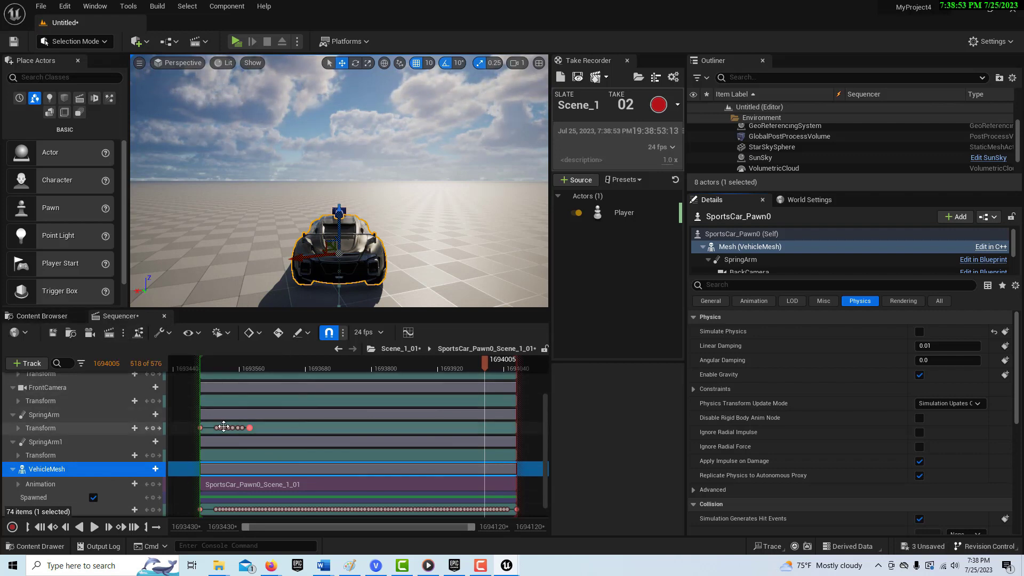
click(400, 349)
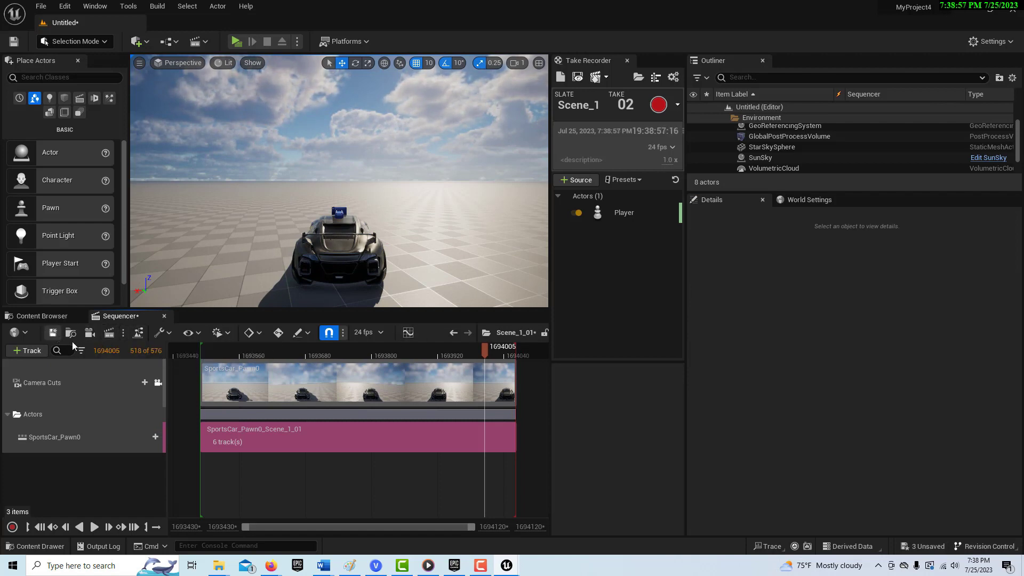
Capture Scene_1_01 as a 1280 x 720 AVI movie, skipping the asset save
click(109, 333)
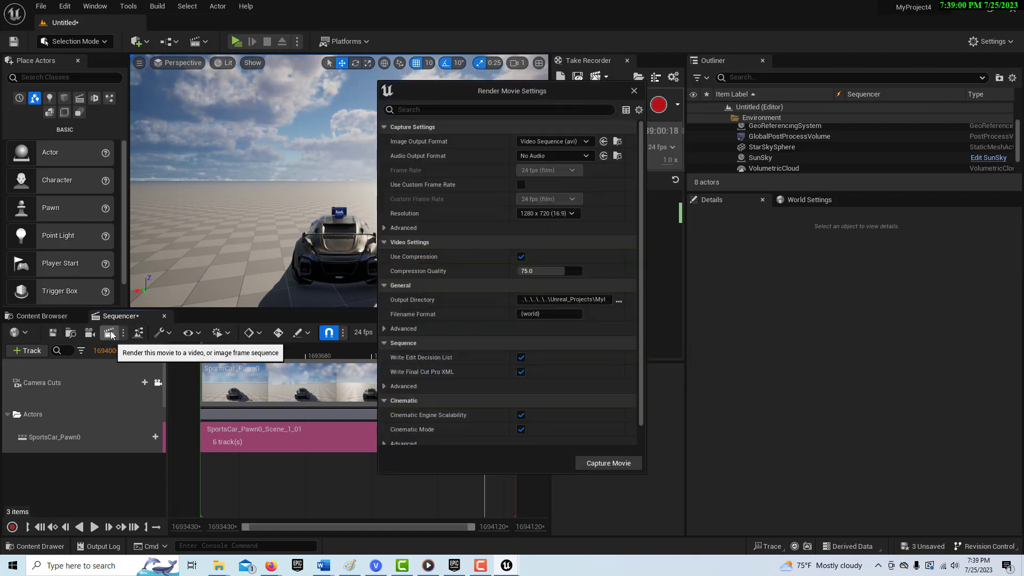
click(613, 462)
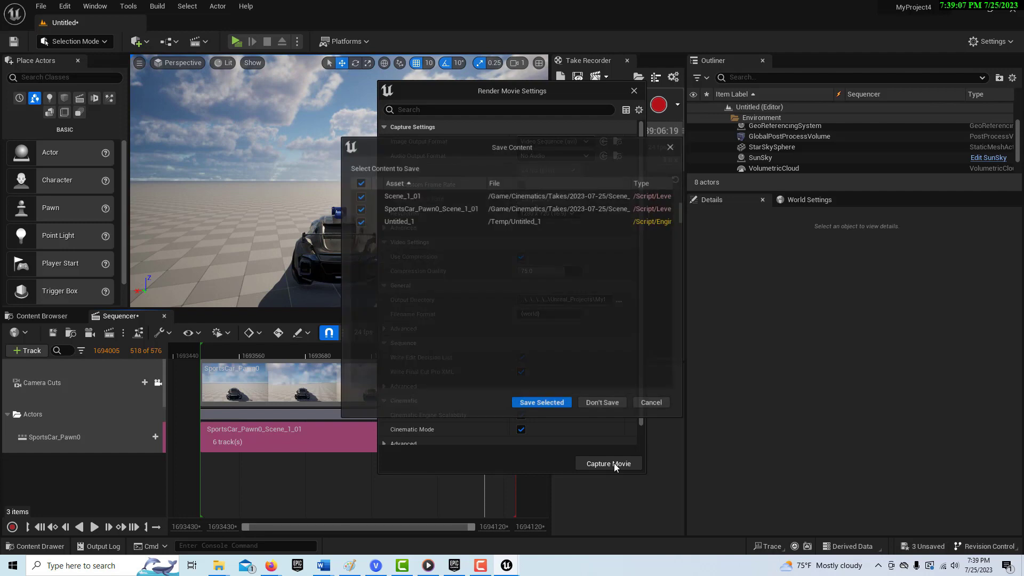
click(600, 404)
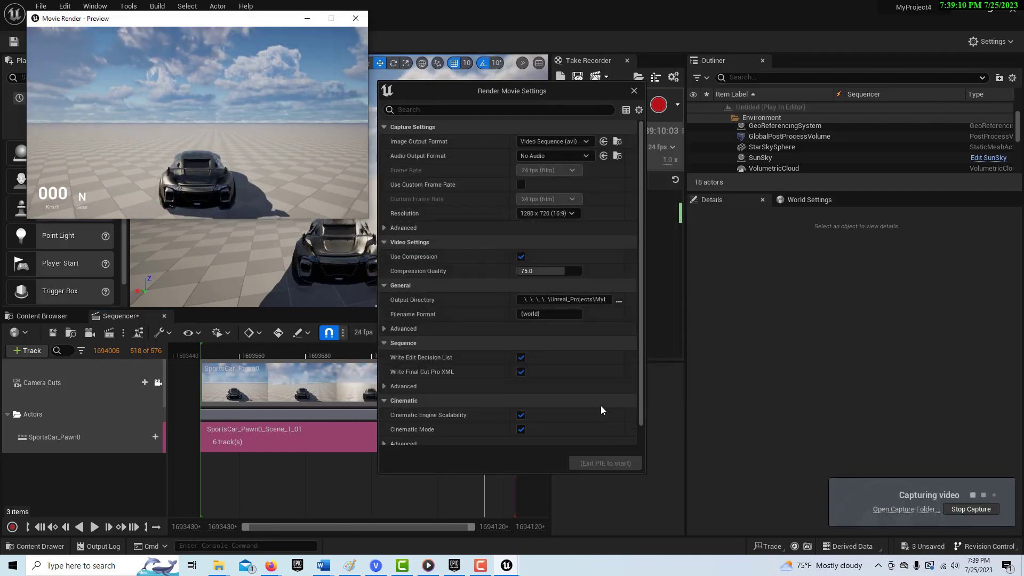